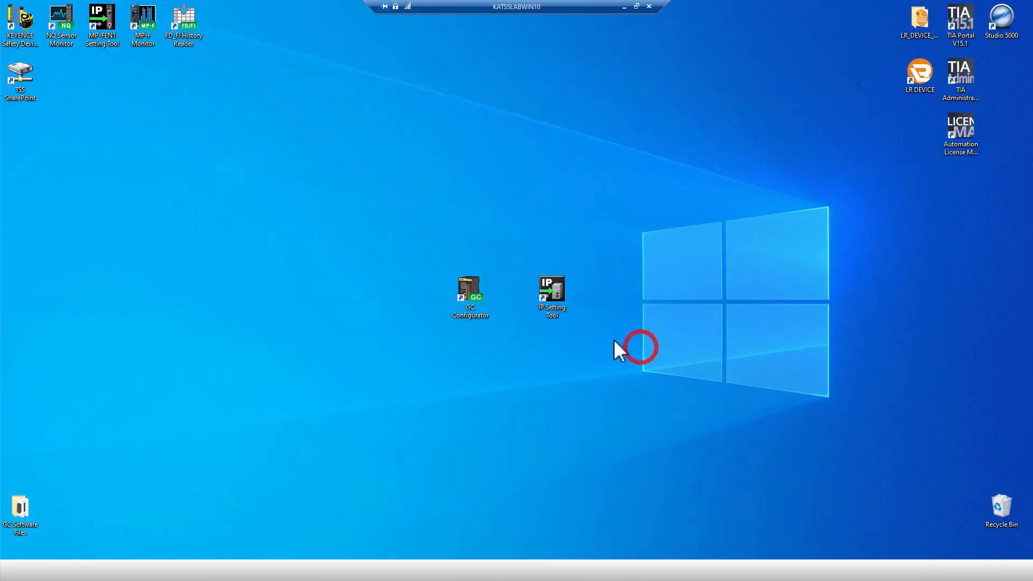
Launch GC Configurator, load the GC's current settings, and add a Basic setting to the Ethernet row.
double_click(469, 289)
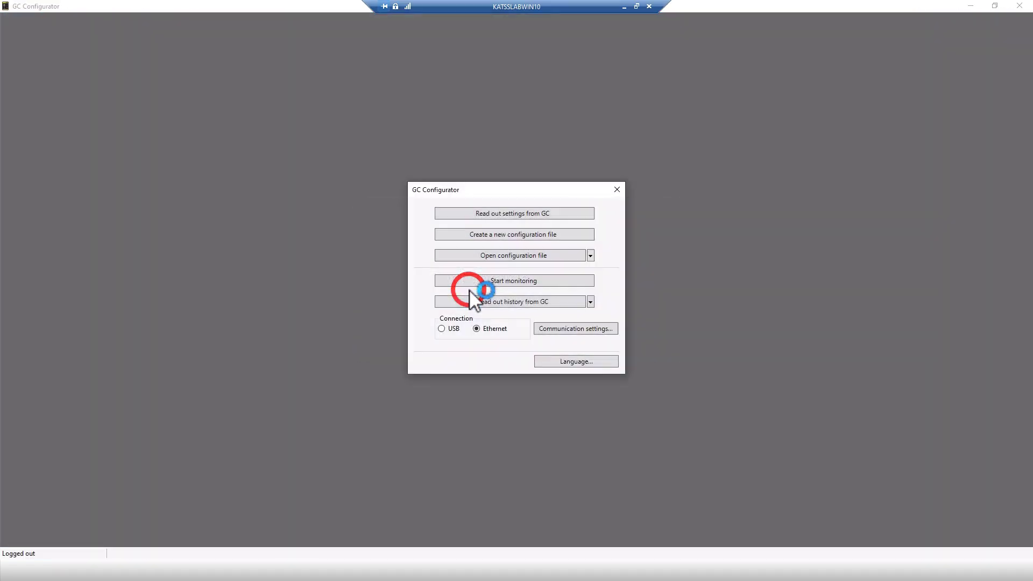
left_click(507, 217)
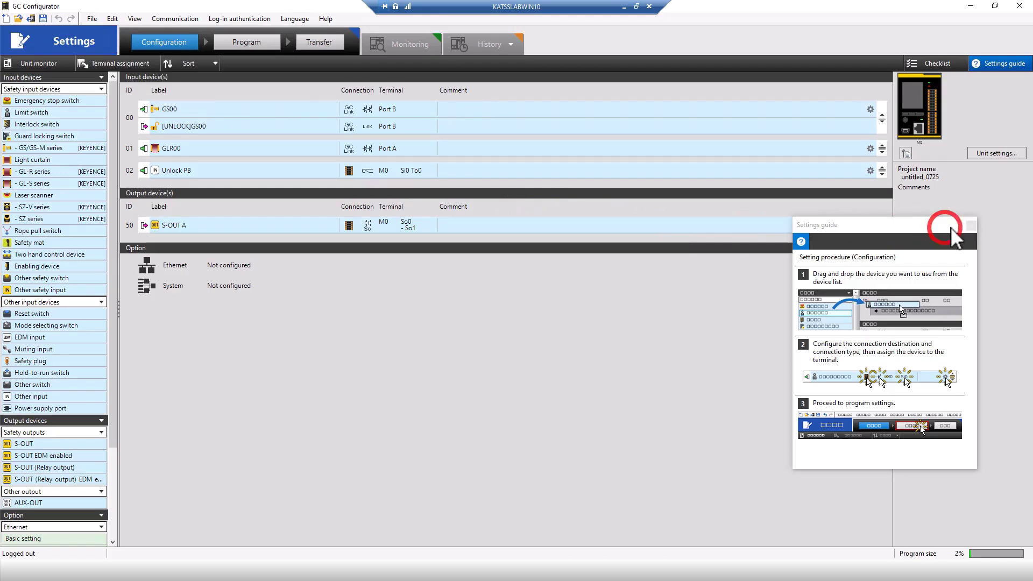
left_click(971, 225)
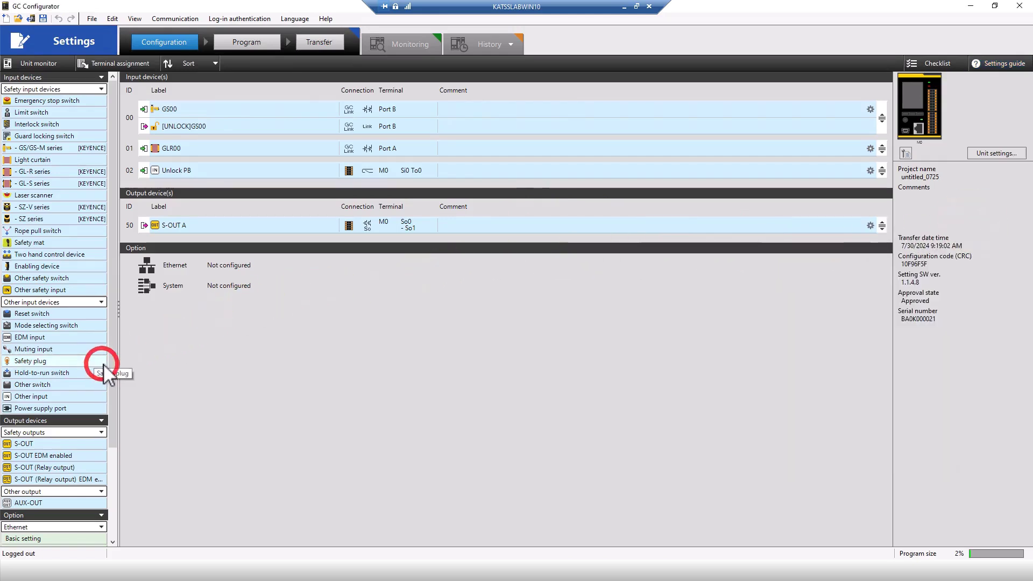
scroll(110, 377, "down", 3)
left_click_drag(87, 443, 615, 296)
Transfer static IP 192.168.100.157 with mask 255.255.255.0 over Ethernet, and add the EtherNet/IP option.
left_click(871, 285)
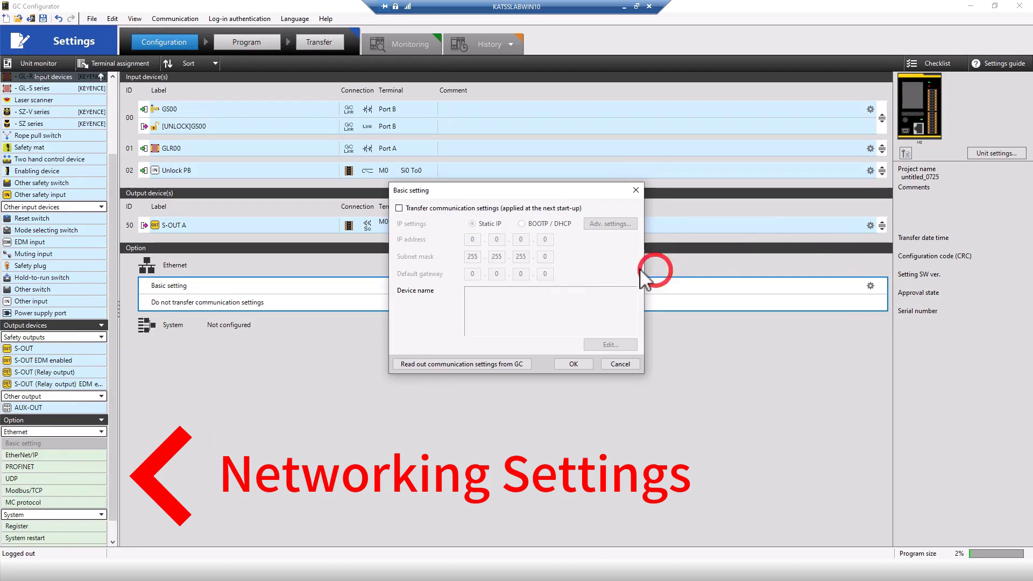
left_click(400, 208)
left_click(467, 239)
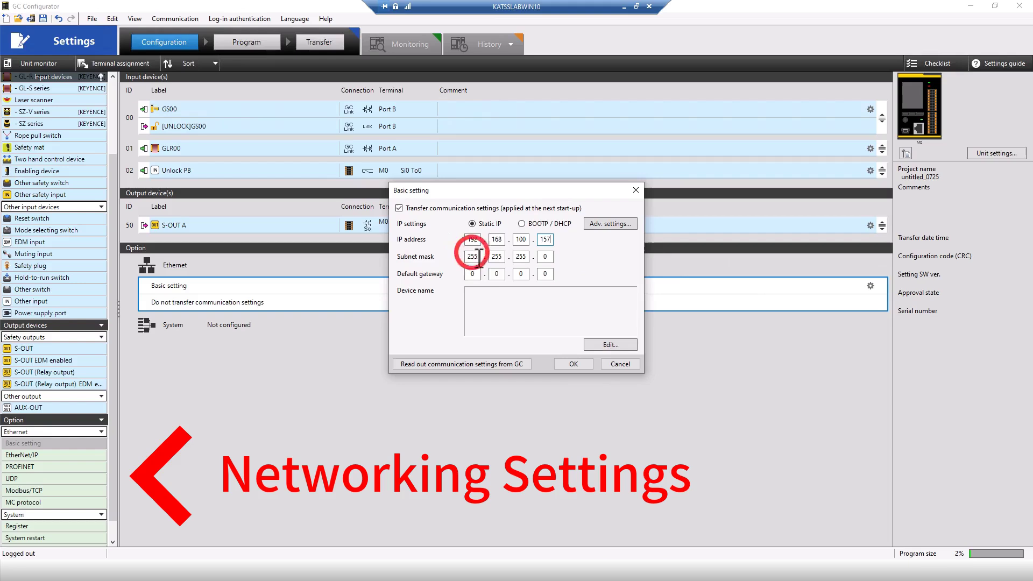
left_click(574, 363)
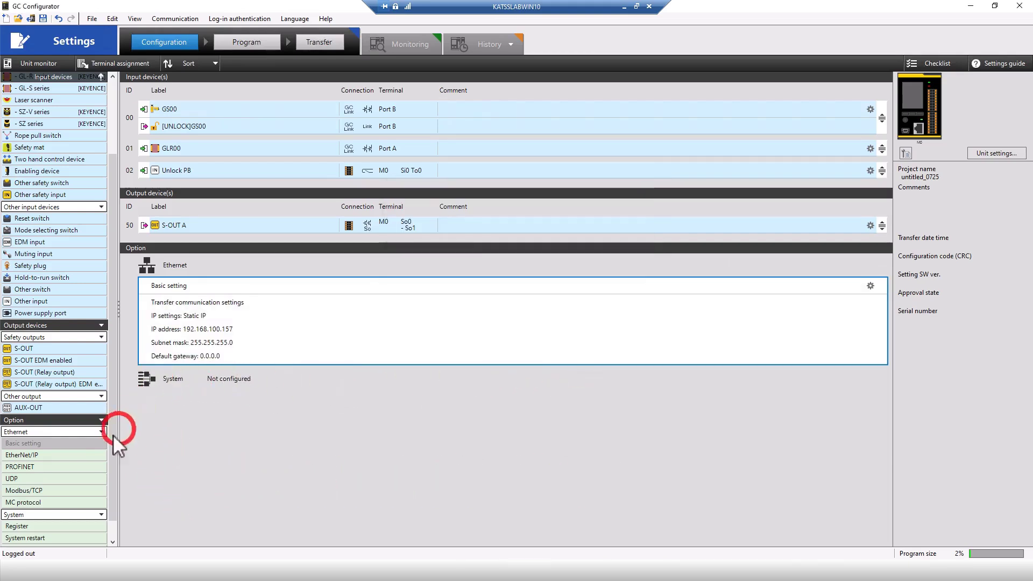
left_click(66, 457)
double_click(66, 458)
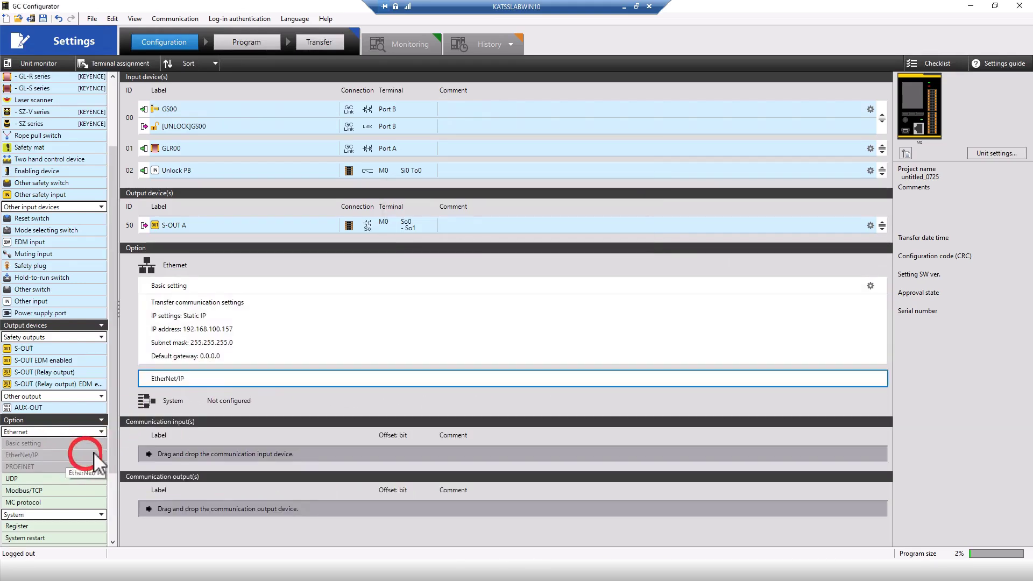
Send the unsaved settings to the GC, log in with the password, and approve them.
left_click(330, 54)
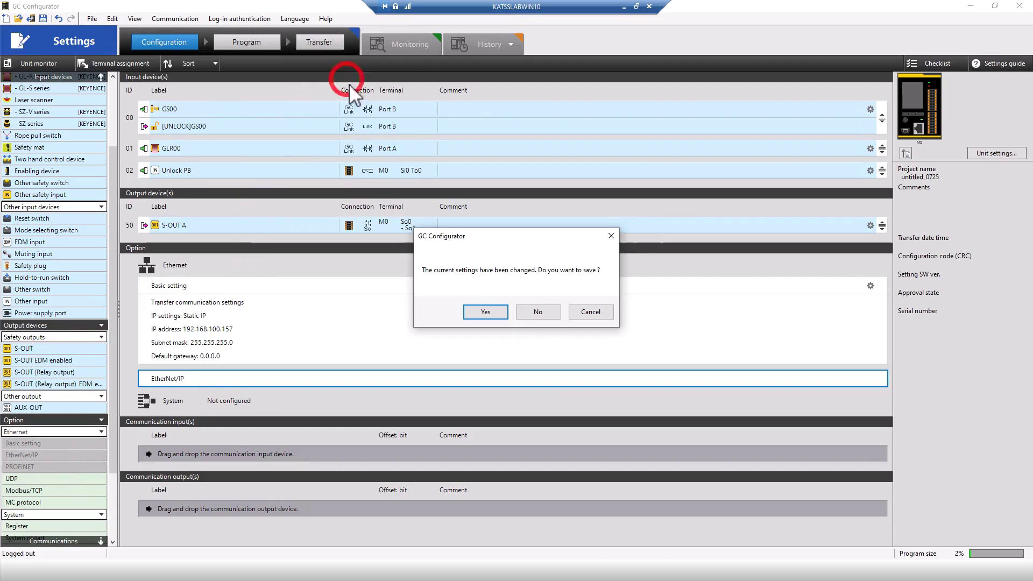
left_click(540, 316)
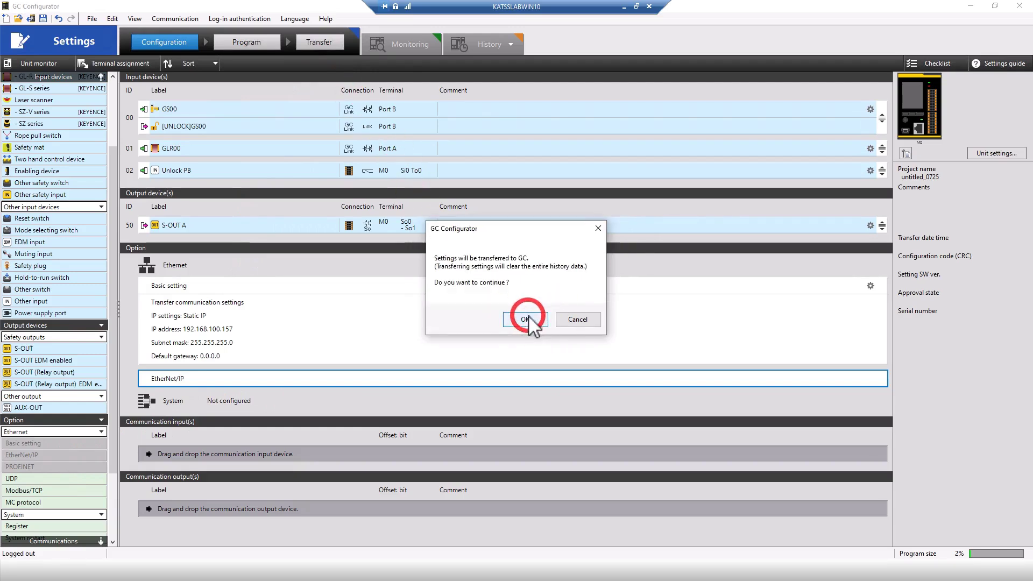
left_click(533, 320)
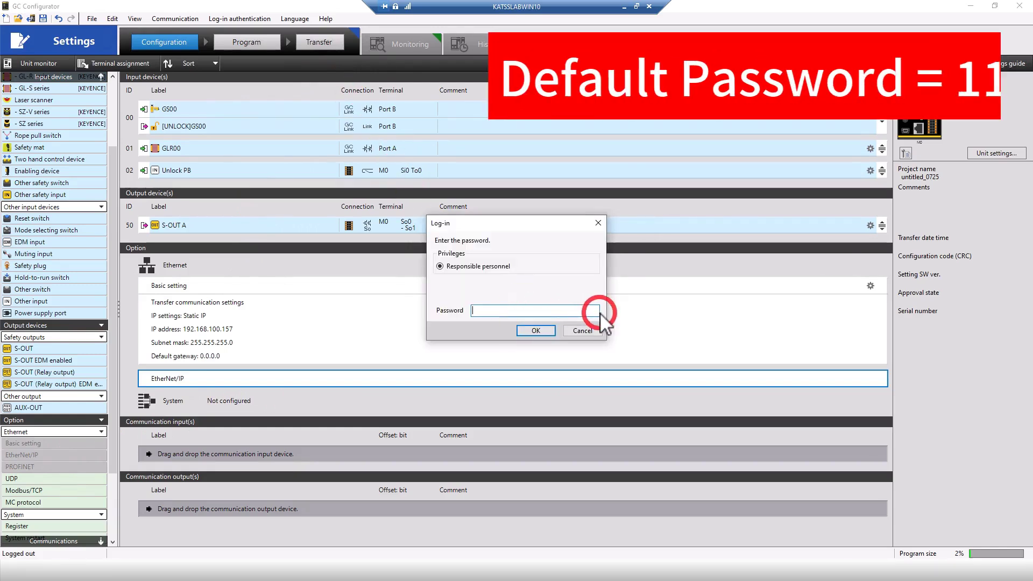
type("1111")
left_click(533, 330)
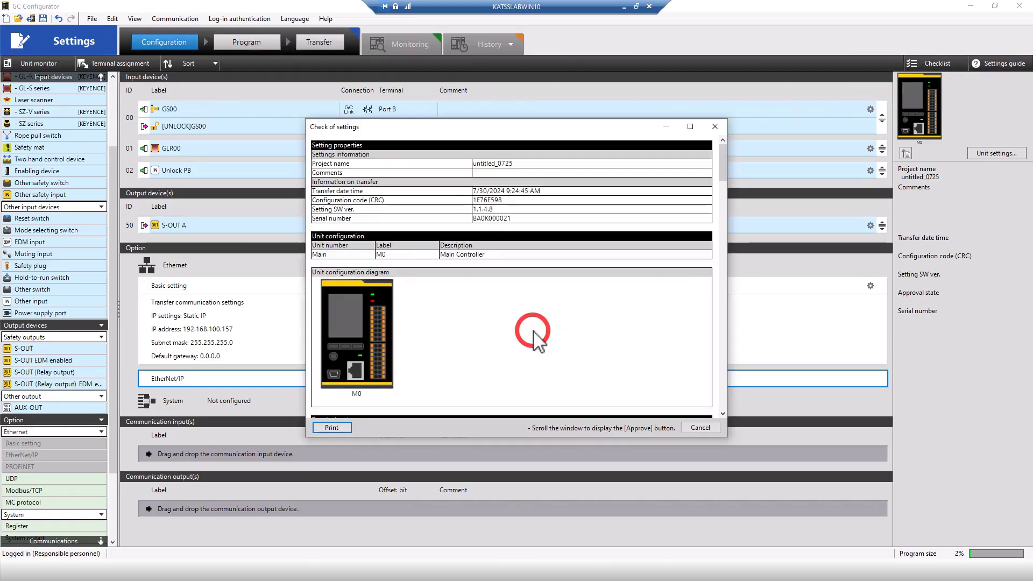
scroll(675, 291, "down", 15)
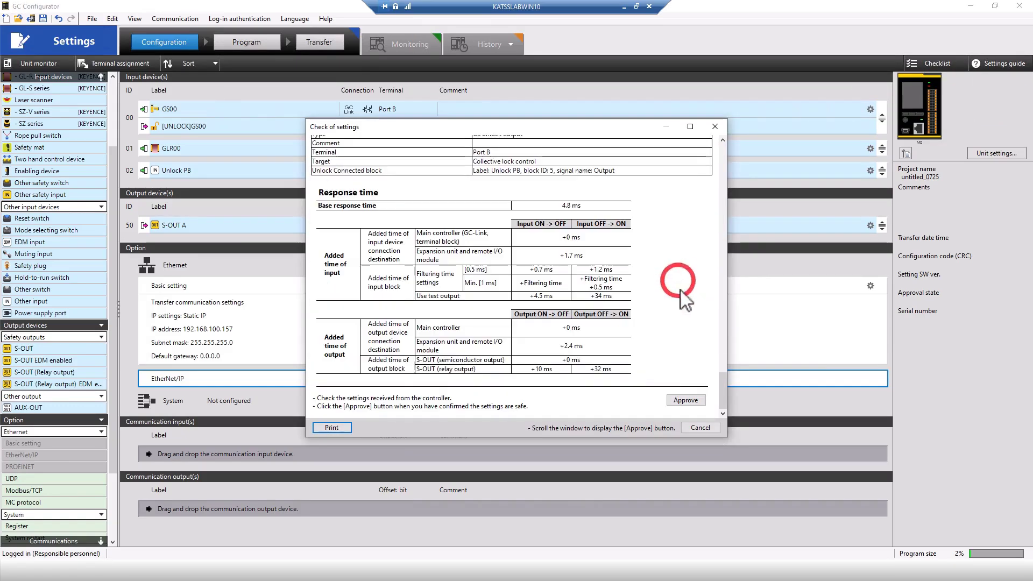
left_click(686, 400)
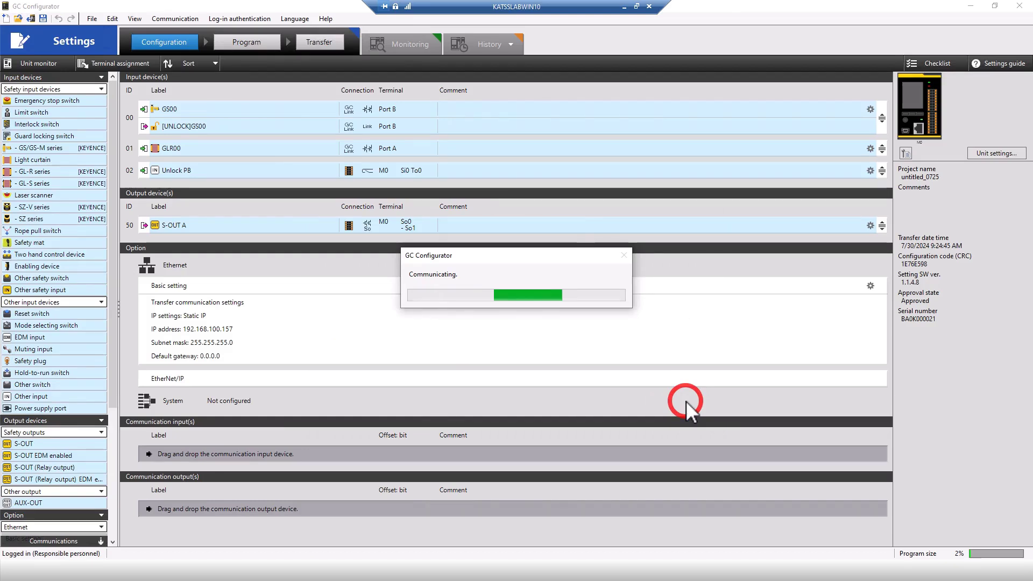
left_click(508, 314)
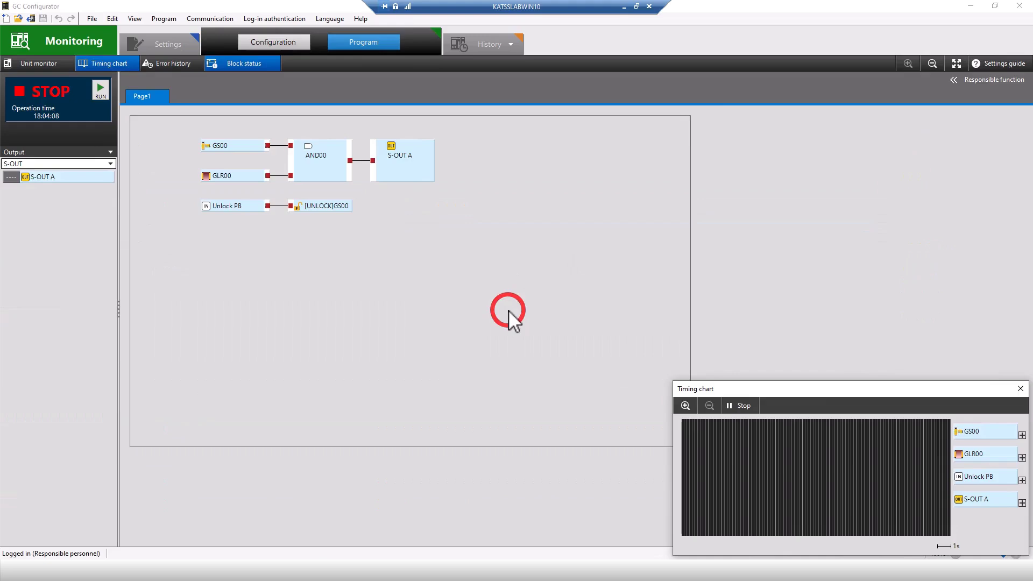
Add a new GC Series module under the A1/A2 Ethernet network.
left_click(1021, 388)
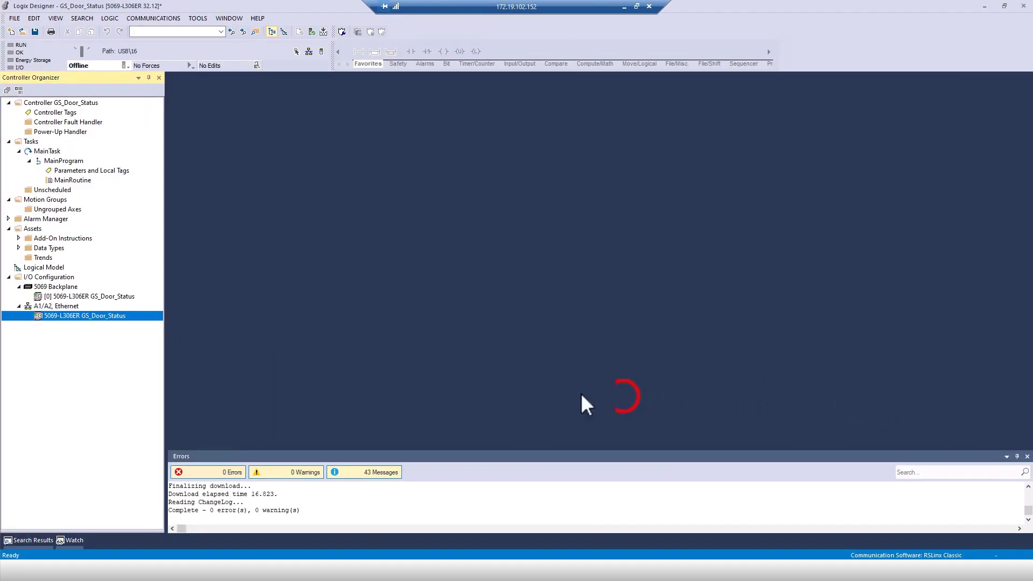
right_click(70, 307)
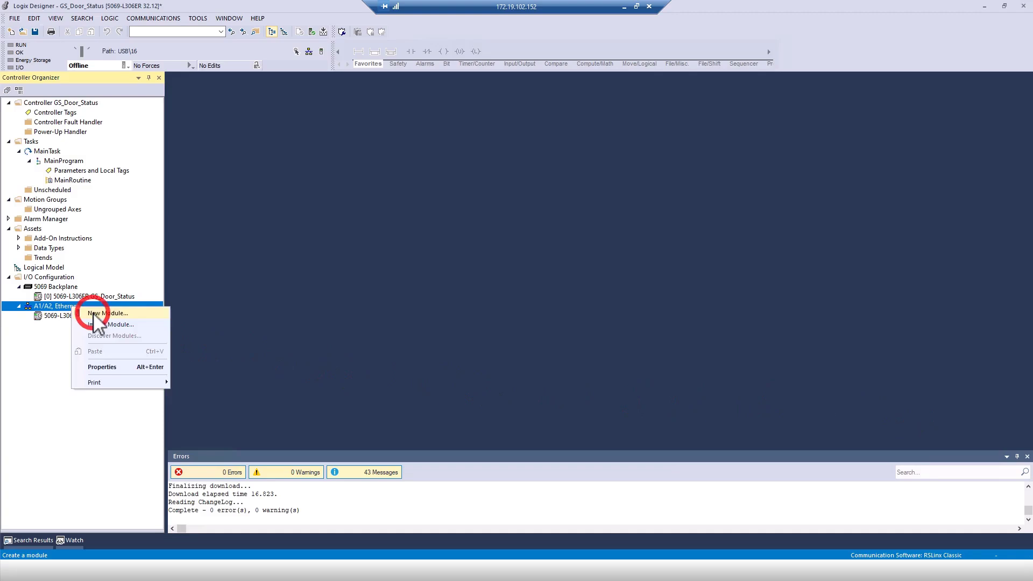
left_click(83, 313)
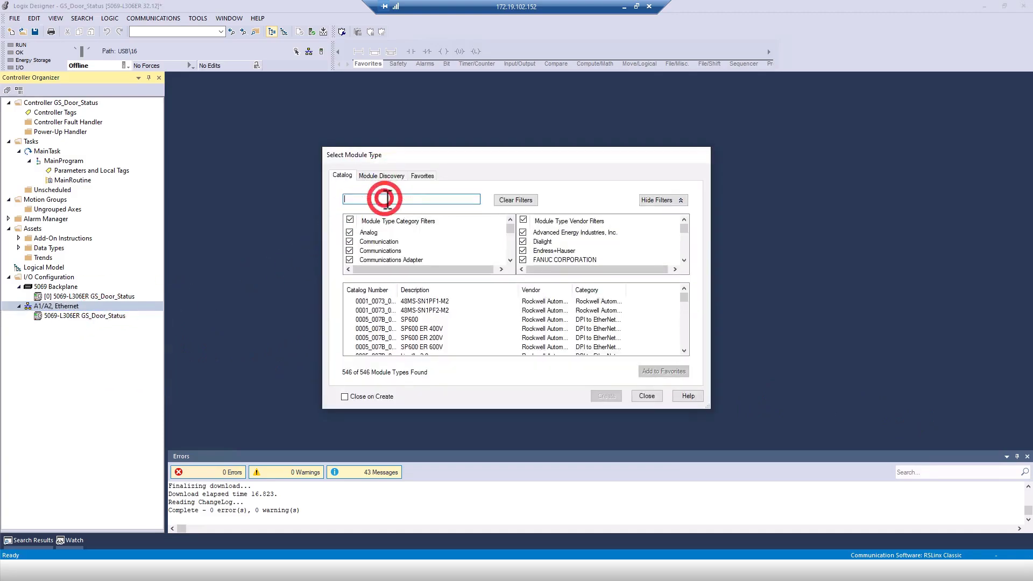
type("gc")
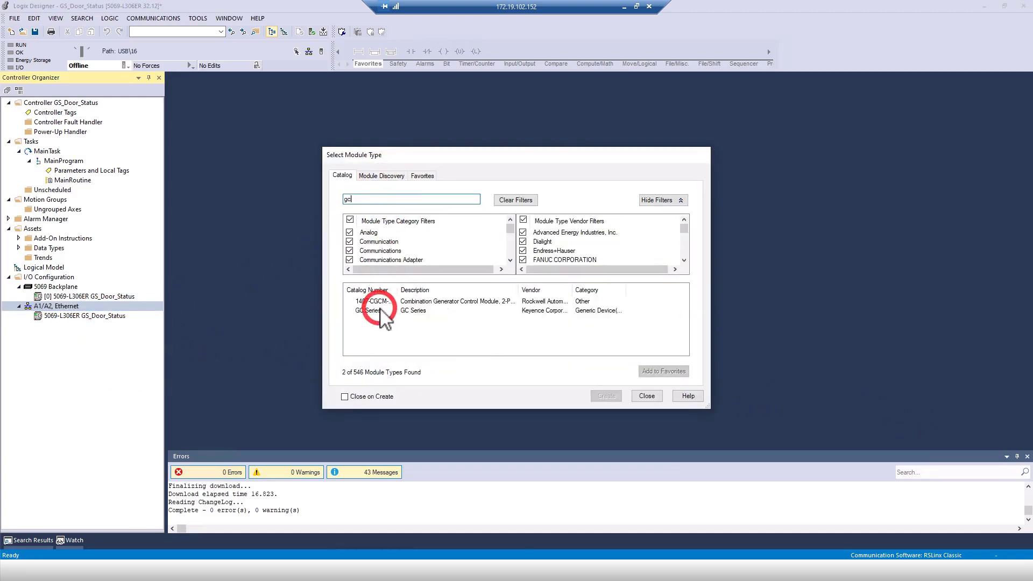
left_click(380, 311)
double_click(381, 311)
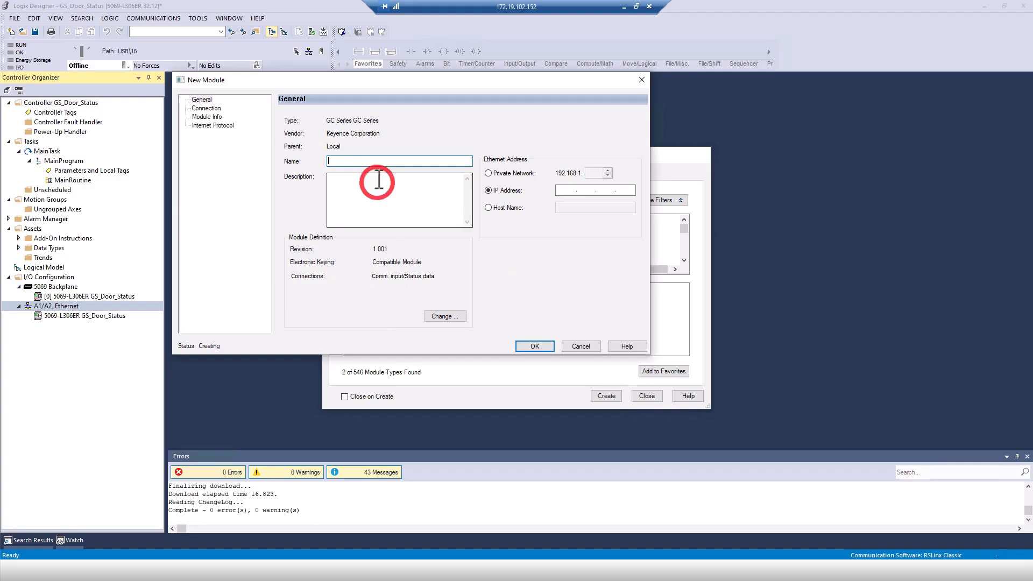
Name the module GC with IP address 192.168.100.157 and open its module definition settings.
left_click(377, 161)
type("GC")
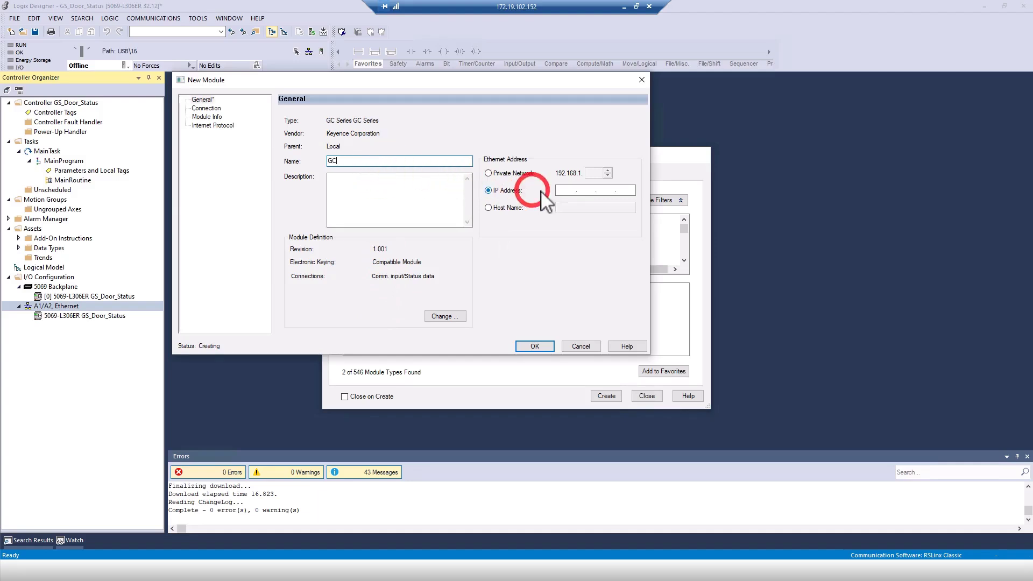
left_click(568, 191)
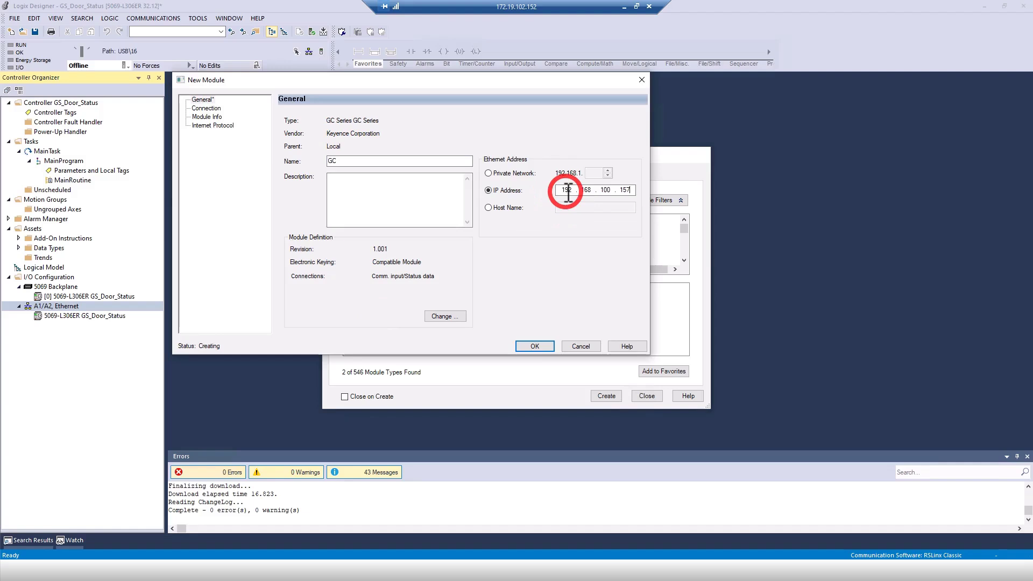
left_click(448, 315)
left_click_drag(359, 190, 430, 191)
Use the GS Monitor data(GC-Link PortB) connection with INT data type and finish creating the GC module.
left_click(419, 207)
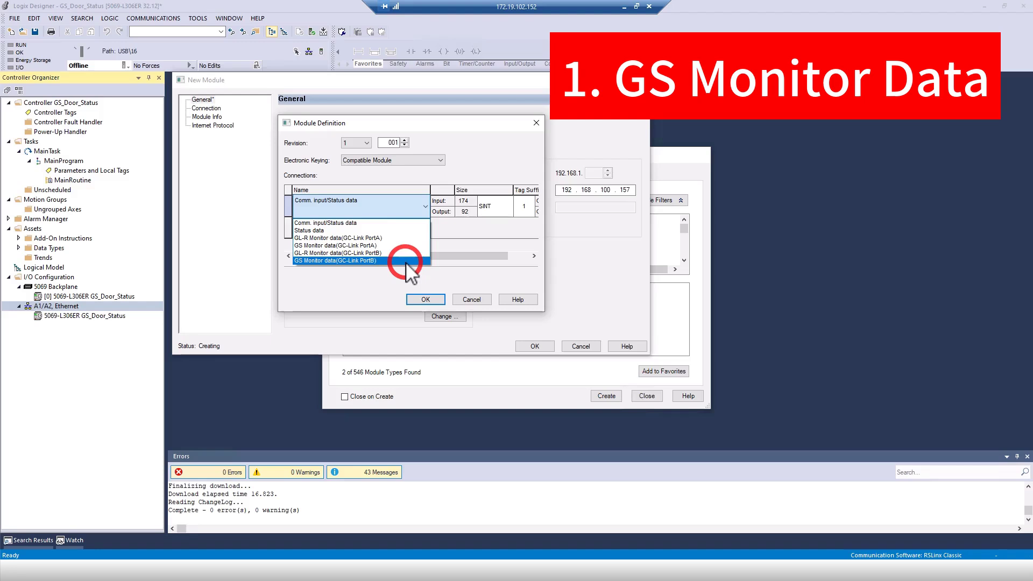
left_click(406, 262)
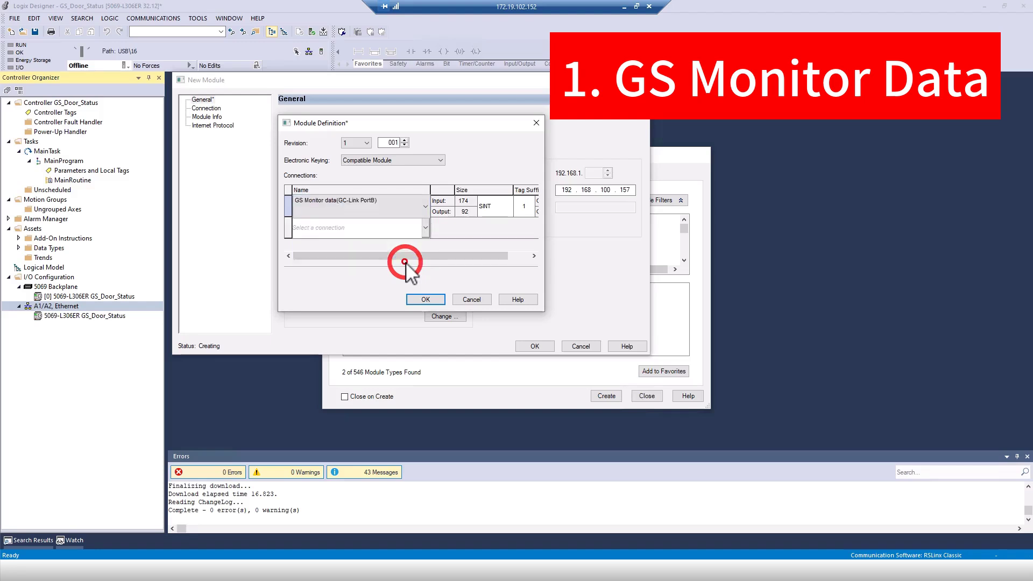
left_click(489, 207)
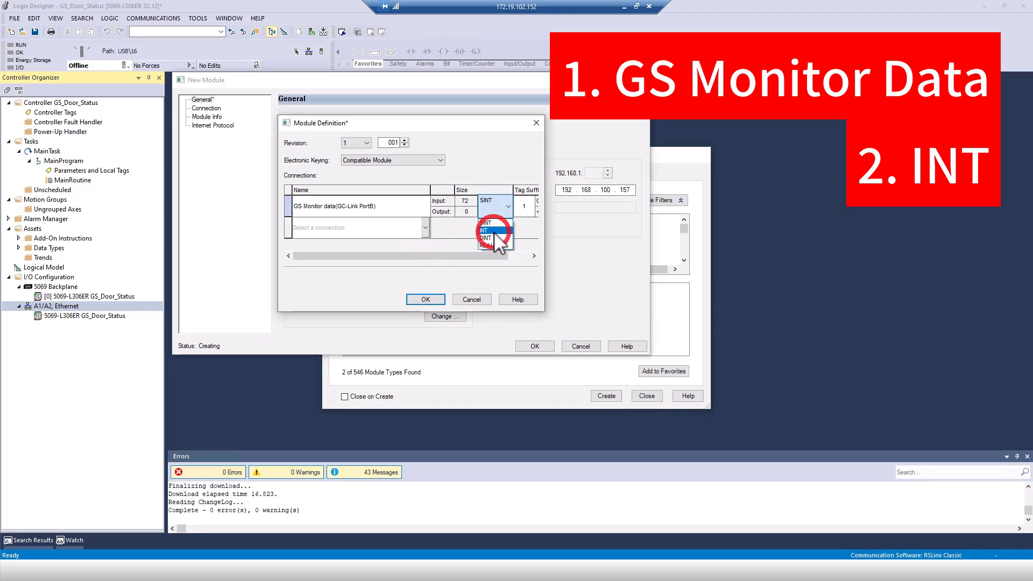
left_click(506, 230)
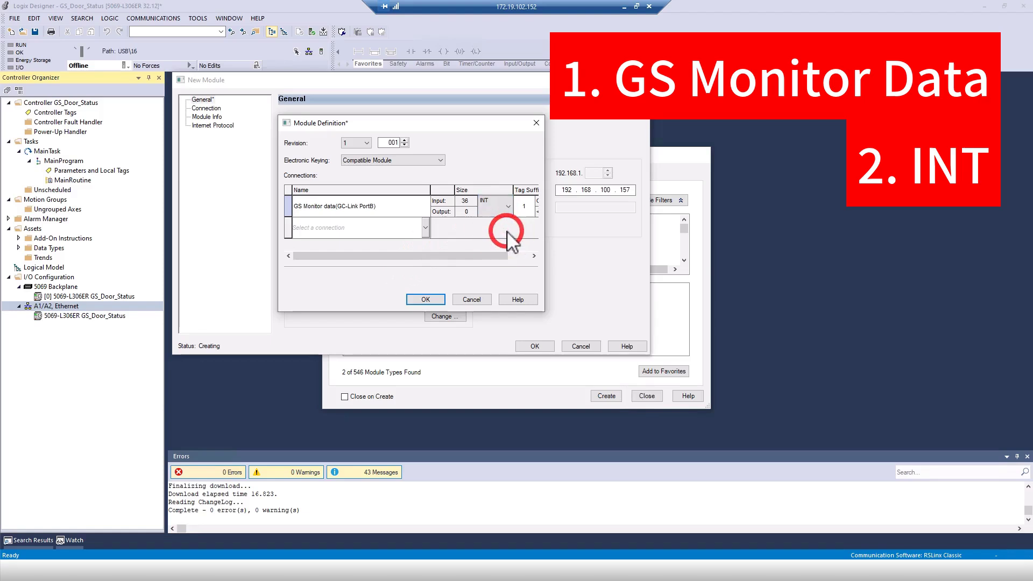
left_click(434, 302)
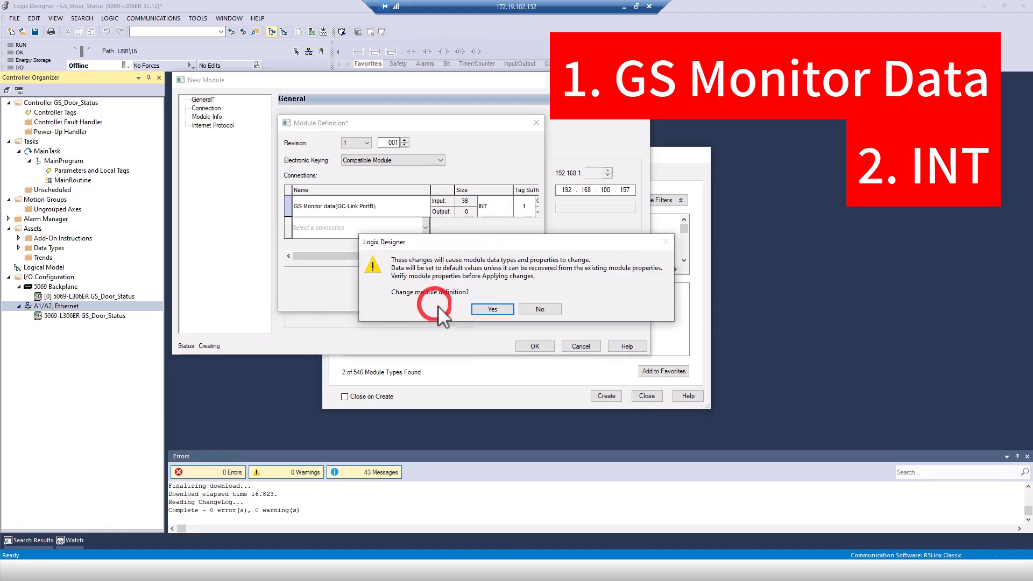
left_click(491, 310)
left_click(530, 346)
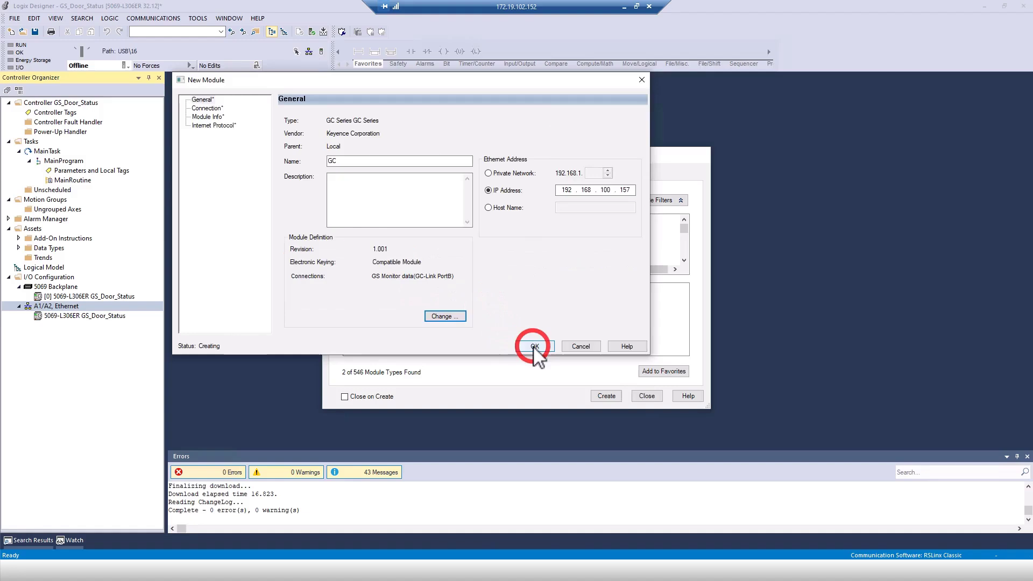
Import AOI_GC1000_Proc_GCLINK_GS.L5X into the project's Add-On Instructions.
left_click(647, 395)
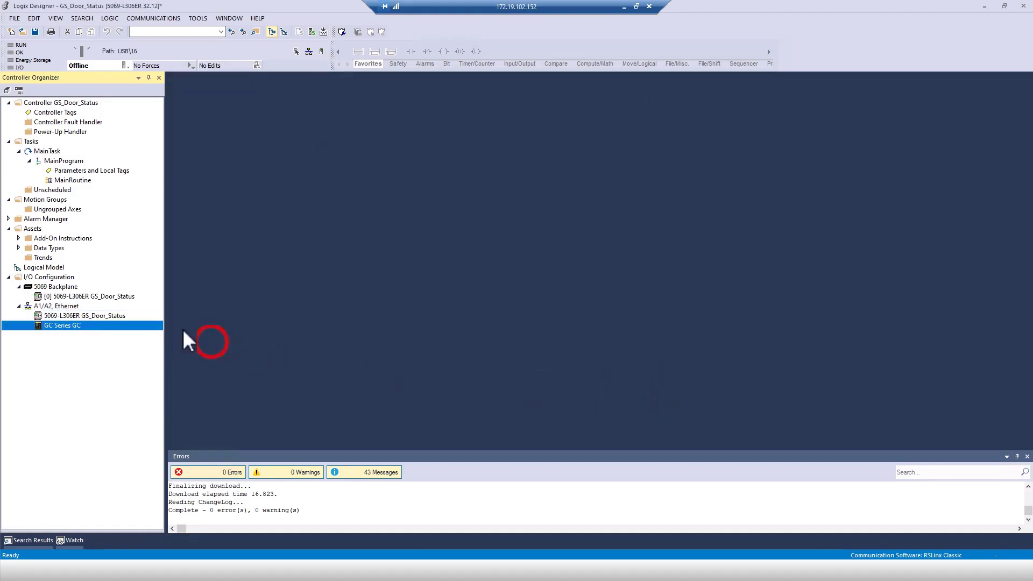
right_click(53, 240)
left_click(70, 258)
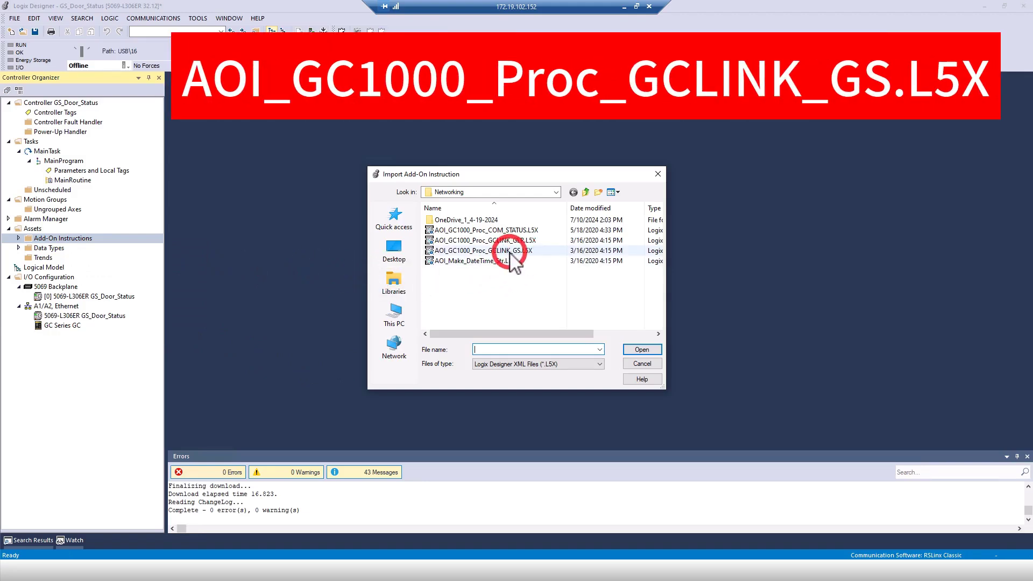
left_click(604, 250)
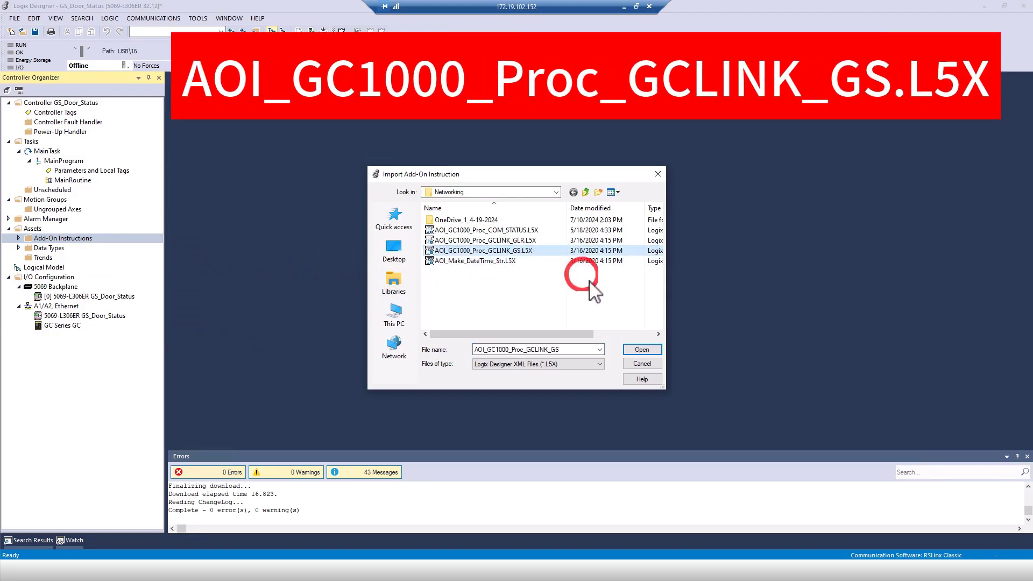
left_click(642, 351)
left_click(620, 429)
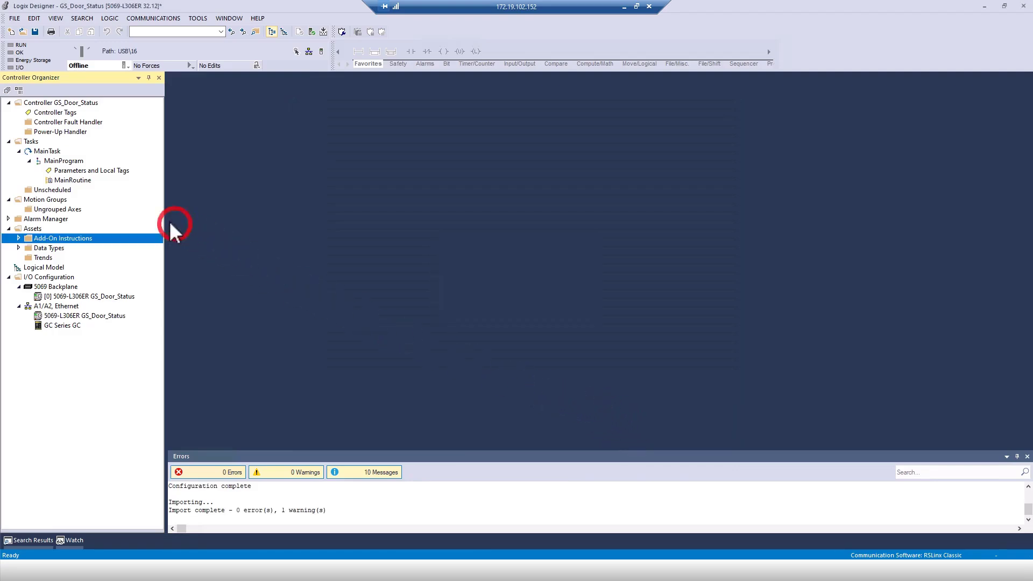
Place the GC1000 AOI on rung 0 of MainRoutine with instance name GS_DOOR_STATUS_AOI.
double_click(81, 182)
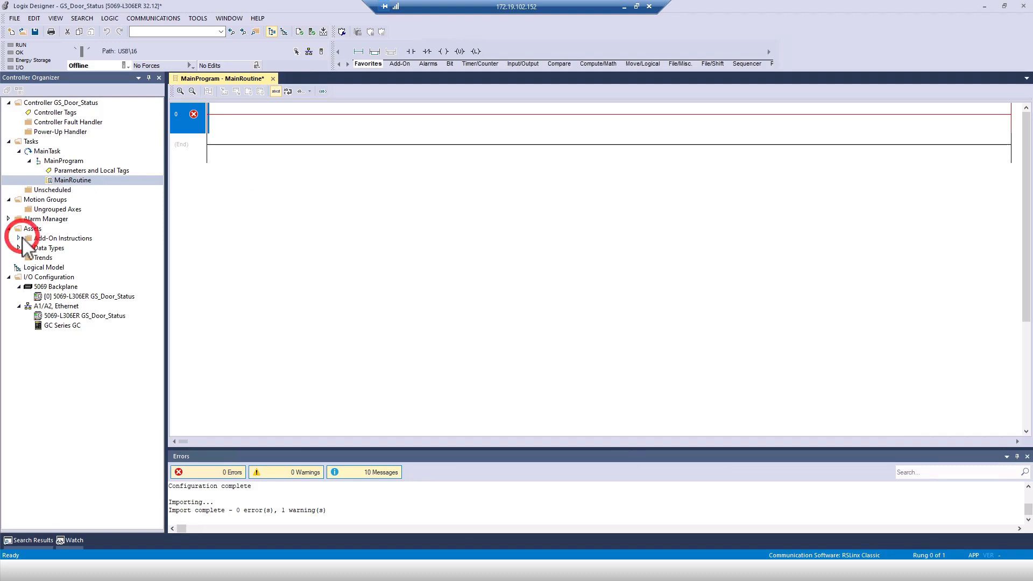
left_click(18, 238)
left_click_drag(48, 248, 891, 137)
left_click(972, 115)
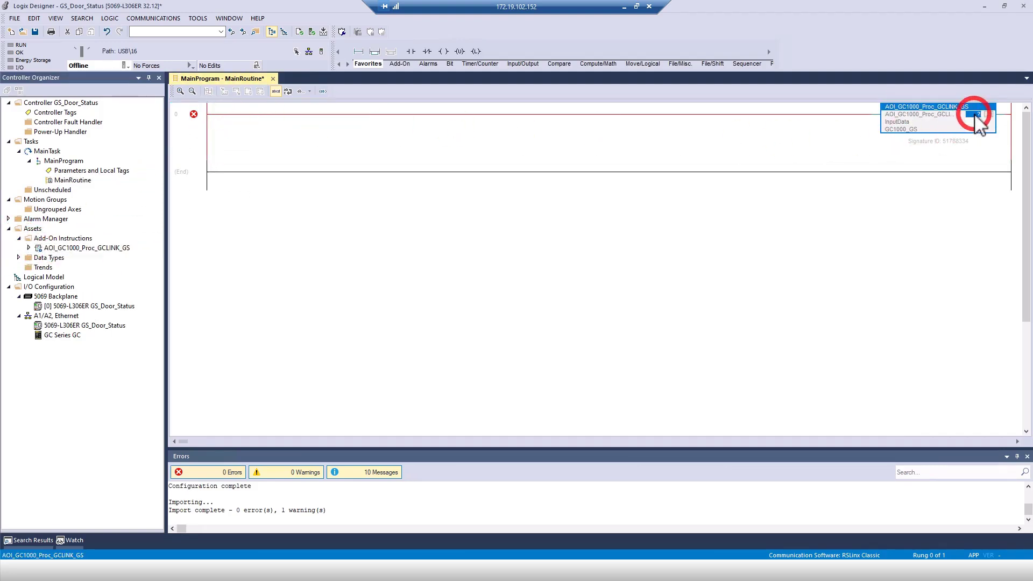
key("Caps_Lock")
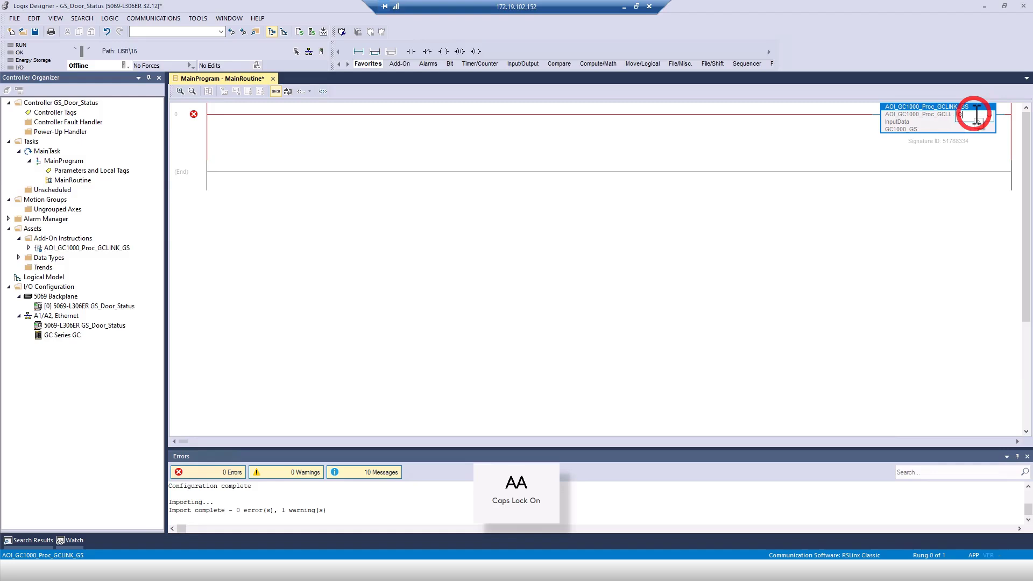
type("GS_DOOR_STATUS_AOI")
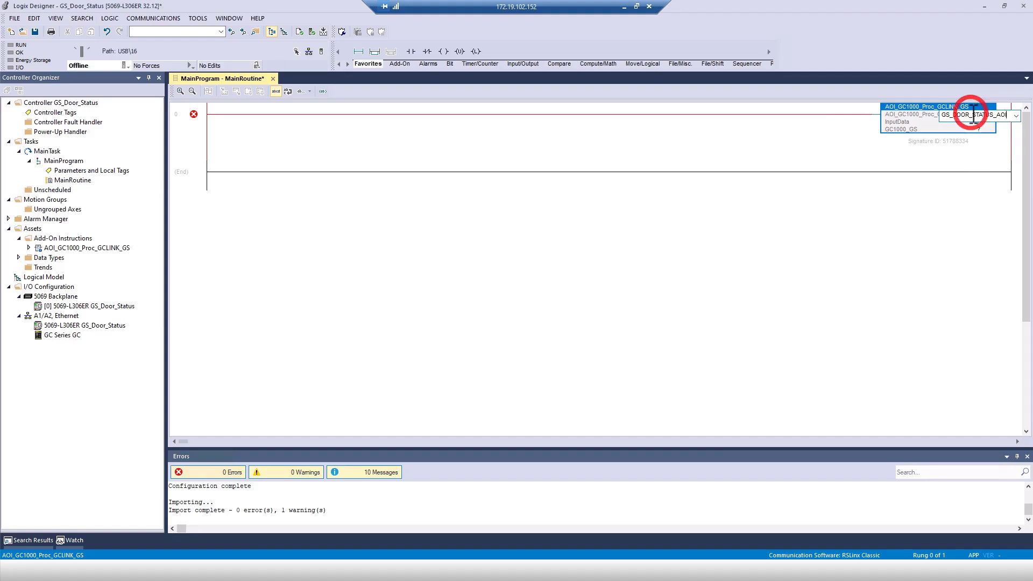
key("Return")
Assign GC:I1.Data as InputData and GS_DOOR_STATUS_DATA as the AOI's data tag.
left_click(979, 122)
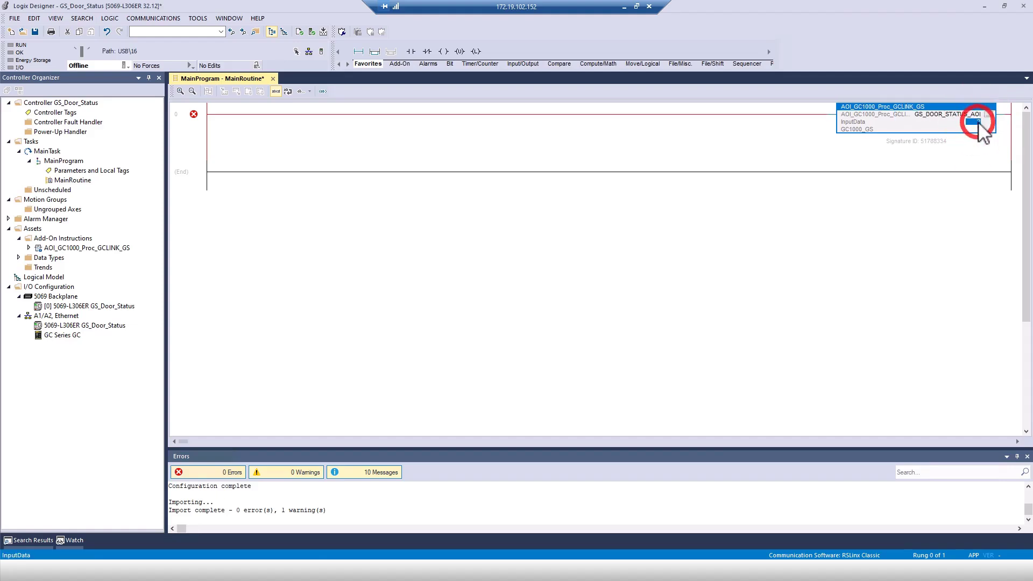
left_click(980, 122)
left_click(986, 123)
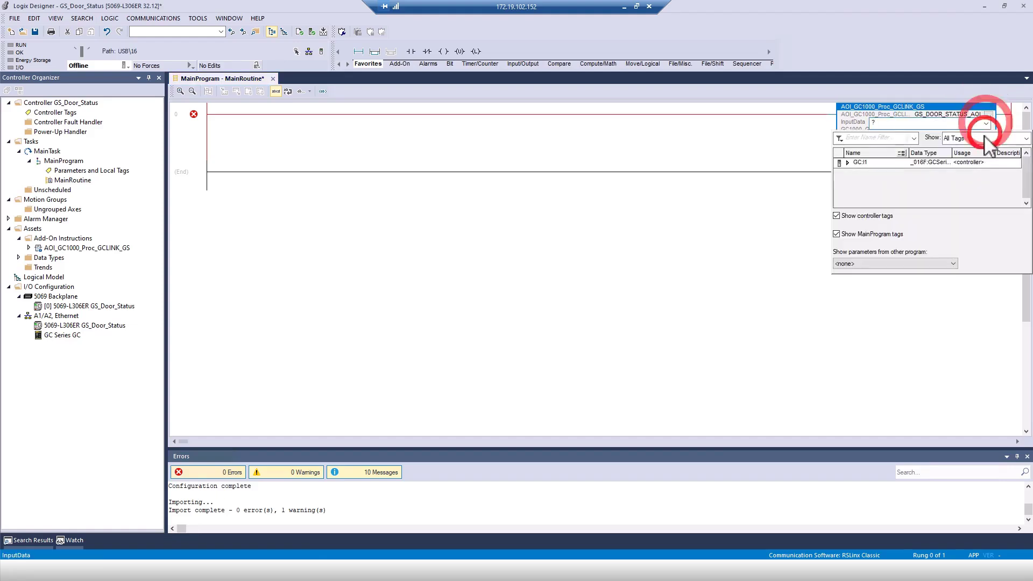
left_click(848, 162)
left_click(810, 203)
left_click(893, 173)
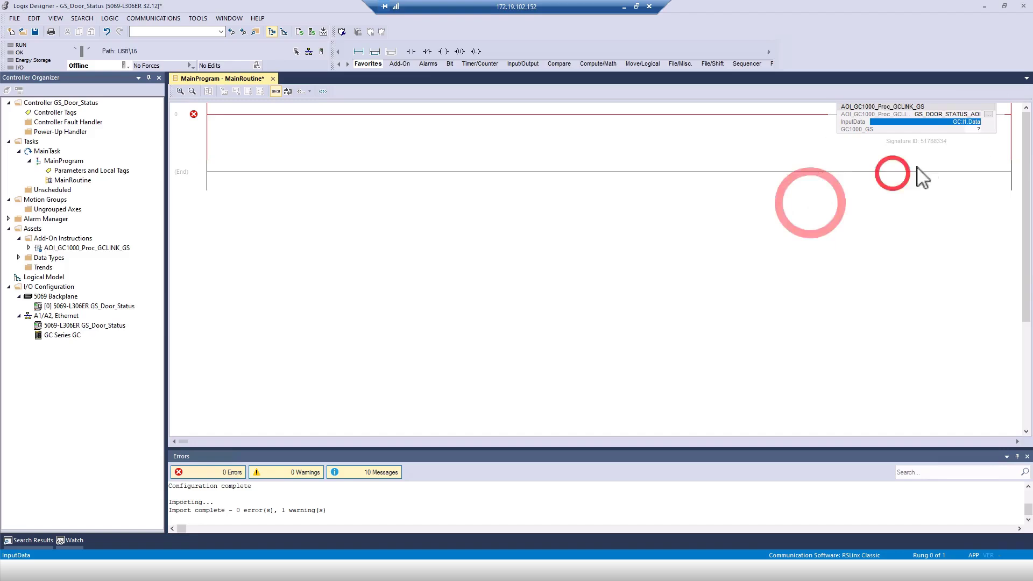
left_click(975, 129)
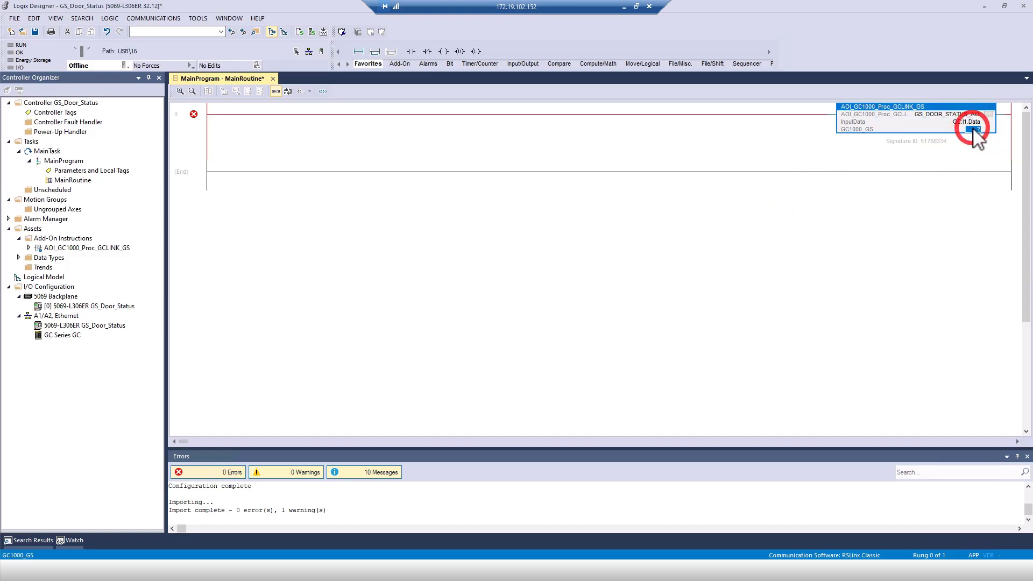
type("GS_DOOR_STATUS_")
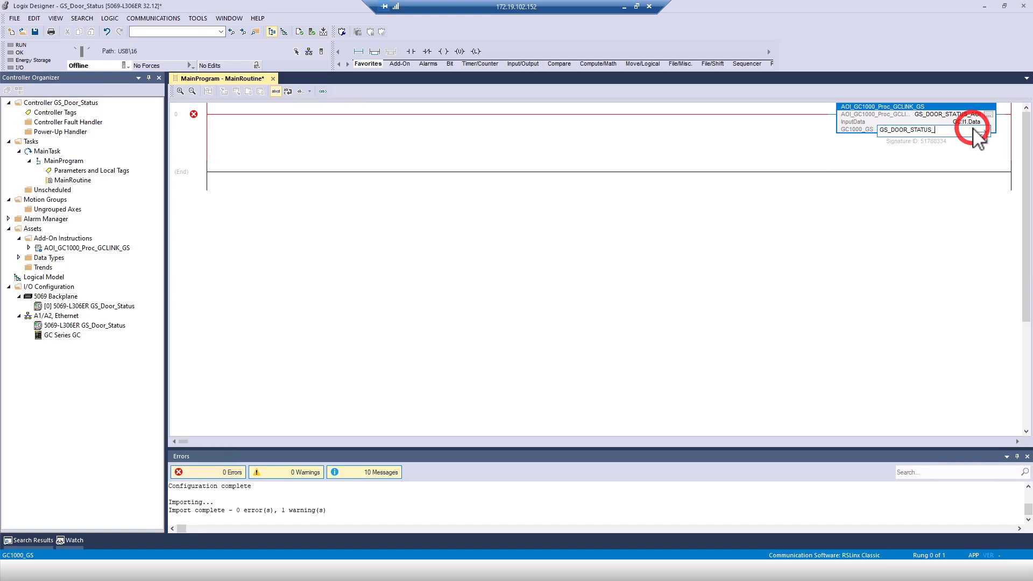
type("DATA")
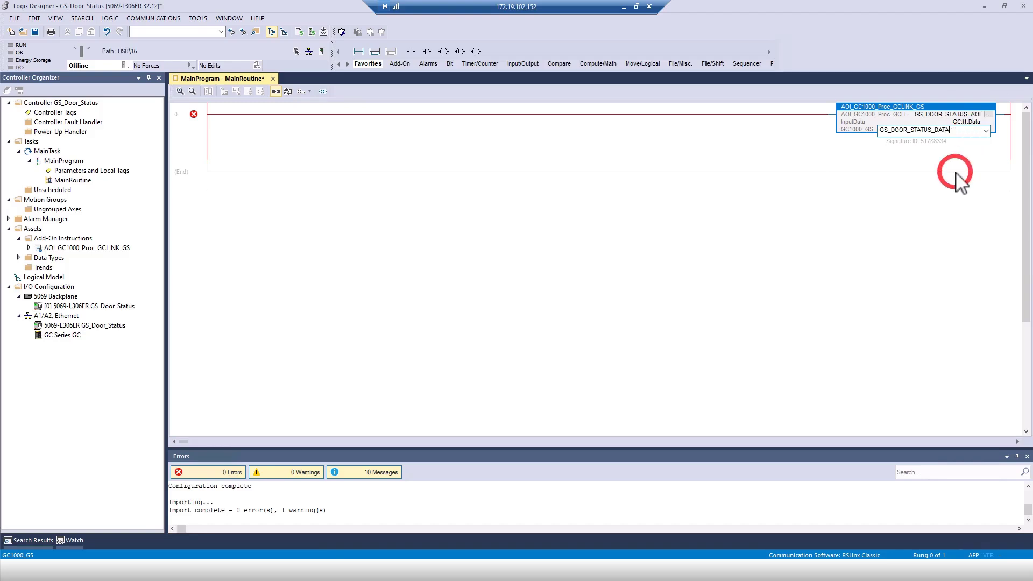
left_click(957, 180)
Create the new tags GS_DOOR_STATUS_AOI and GS_DOOR_STATUS_DATA so the rung is error-free.
right_click(974, 118)
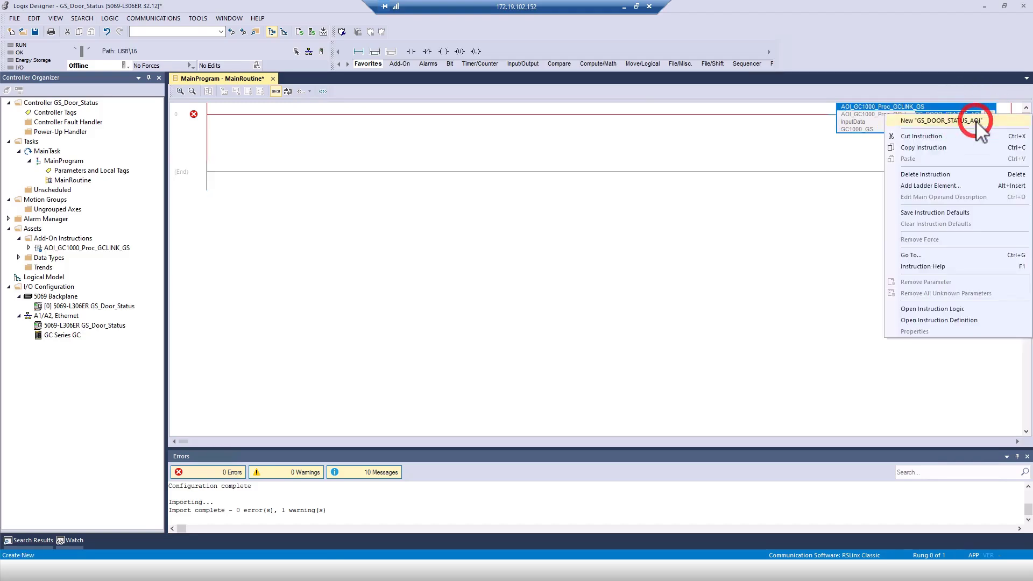
left_click(982, 133)
key("Return")
right_click(951, 131)
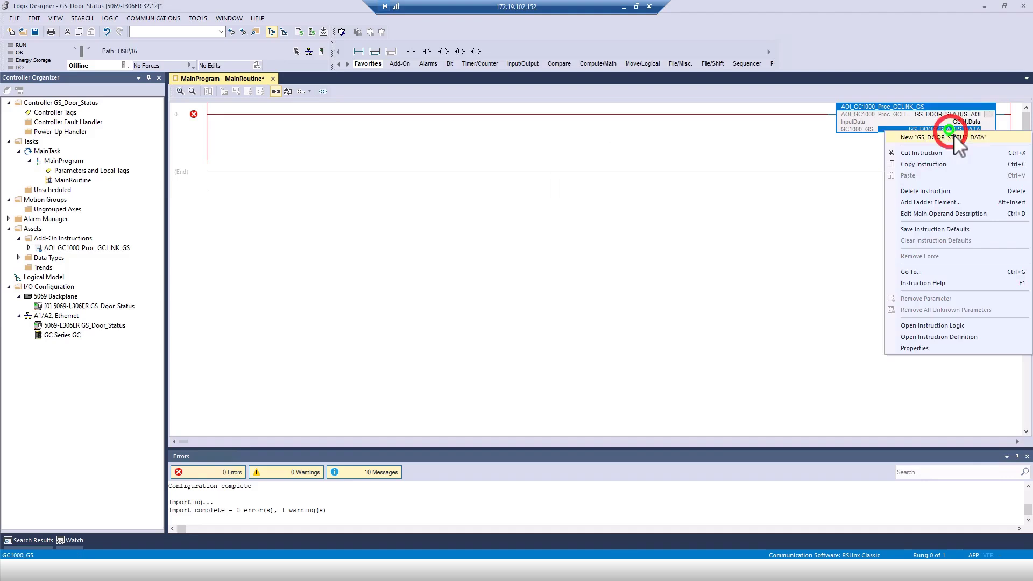
left_click(951, 135)
key("Return")
key("Caps_Lock")
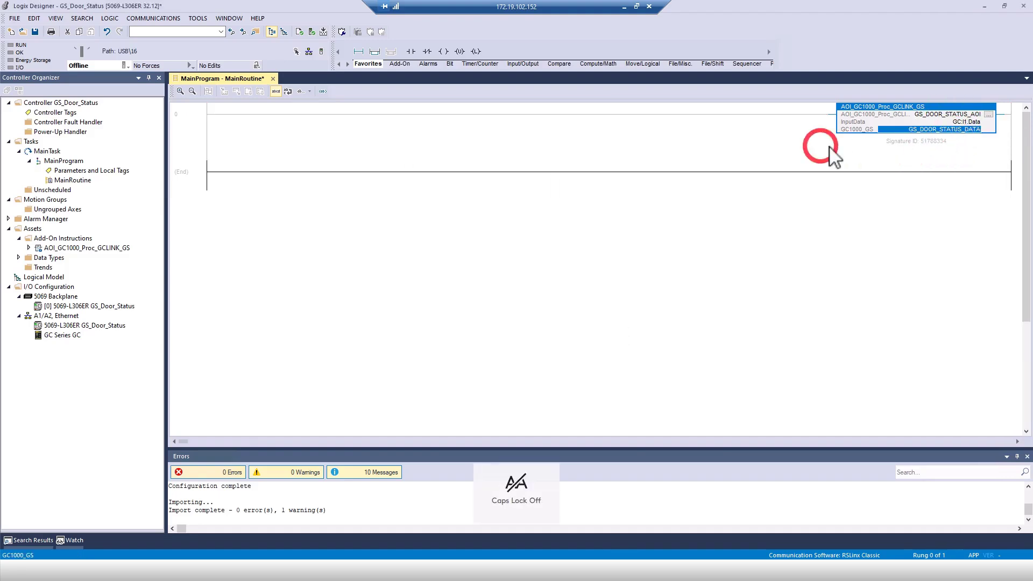
Monitor GS_DOOR_STATUS_DATA, download the project to the controller, and return it to Remote Run.
right_click(917, 130)
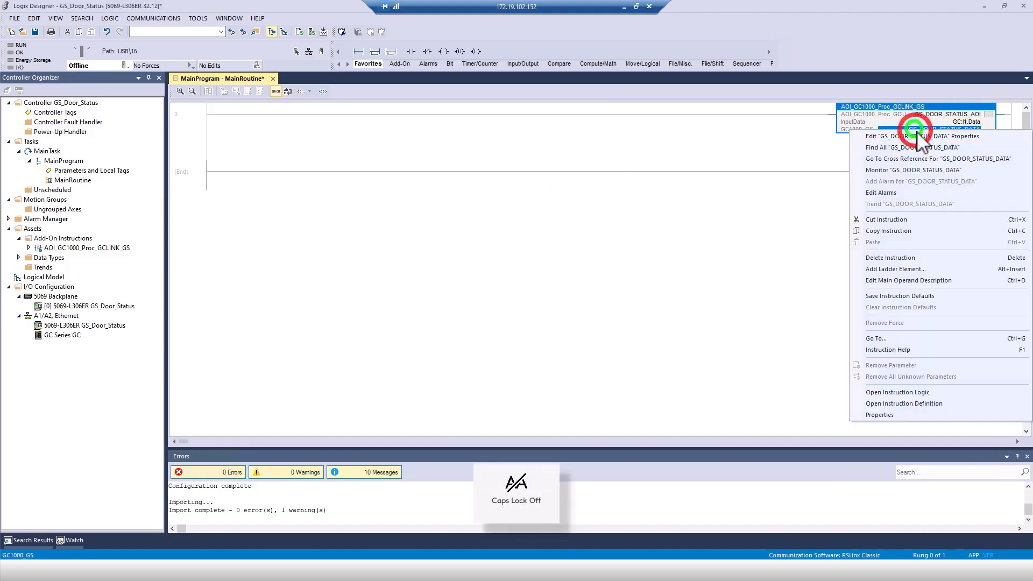
left_click(922, 170)
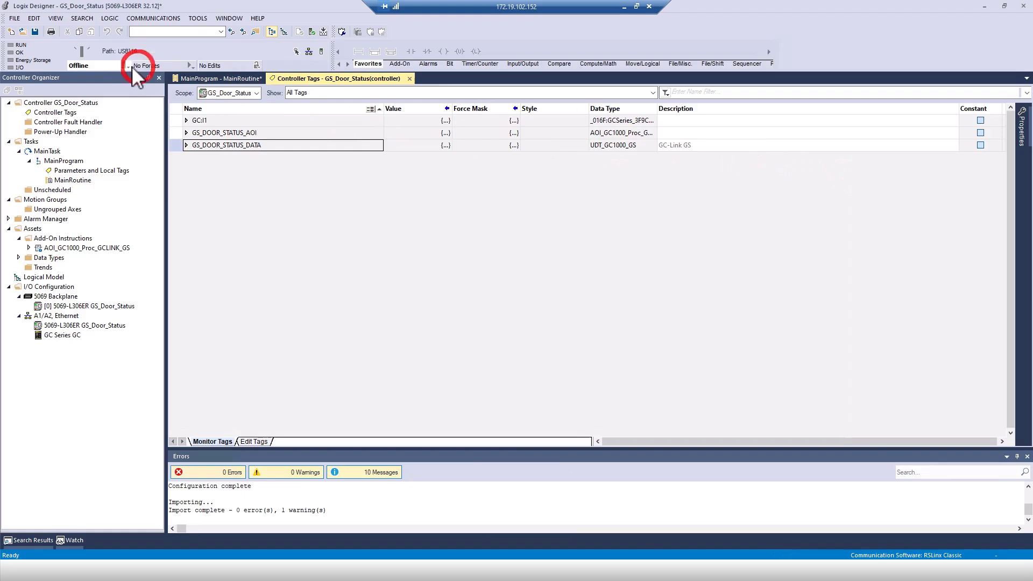
left_click(125, 65)
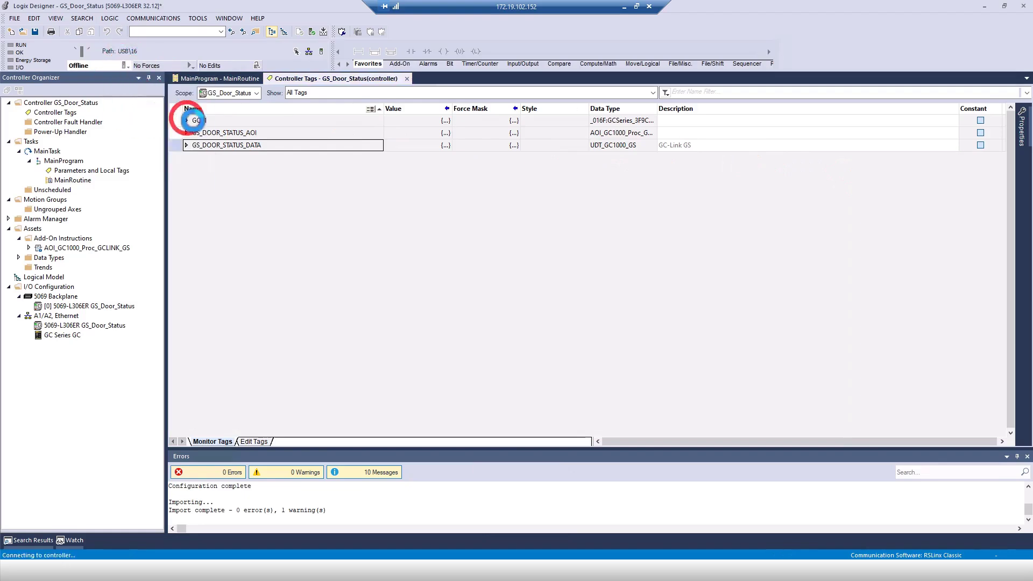
left_click(263, 154)
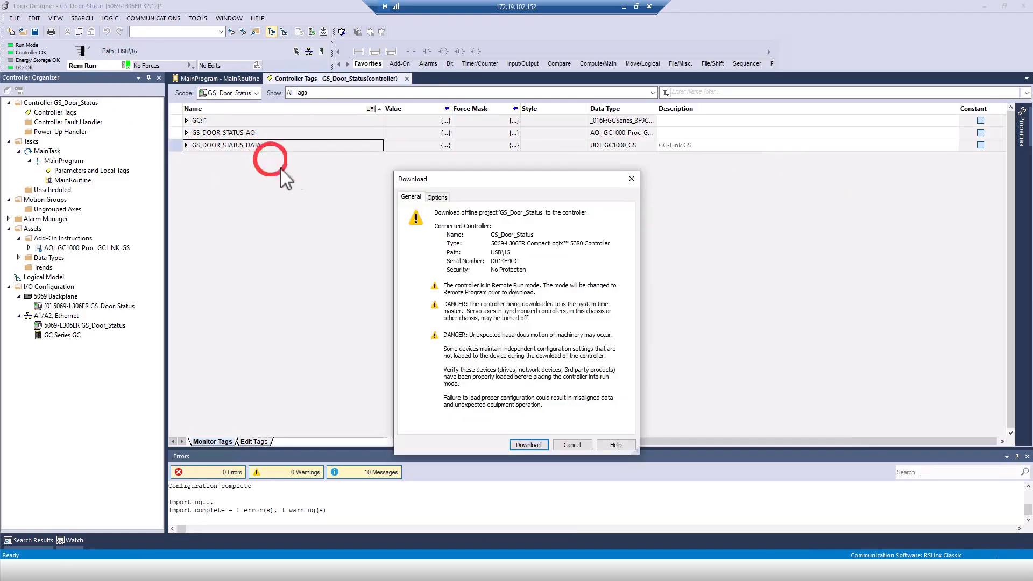
left_click(539, 443)
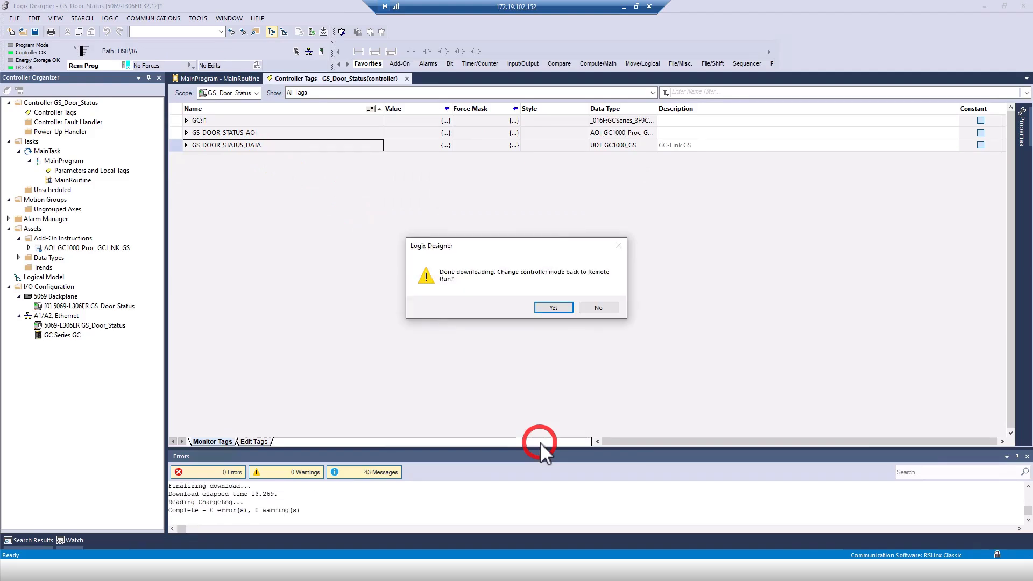
key("Return")
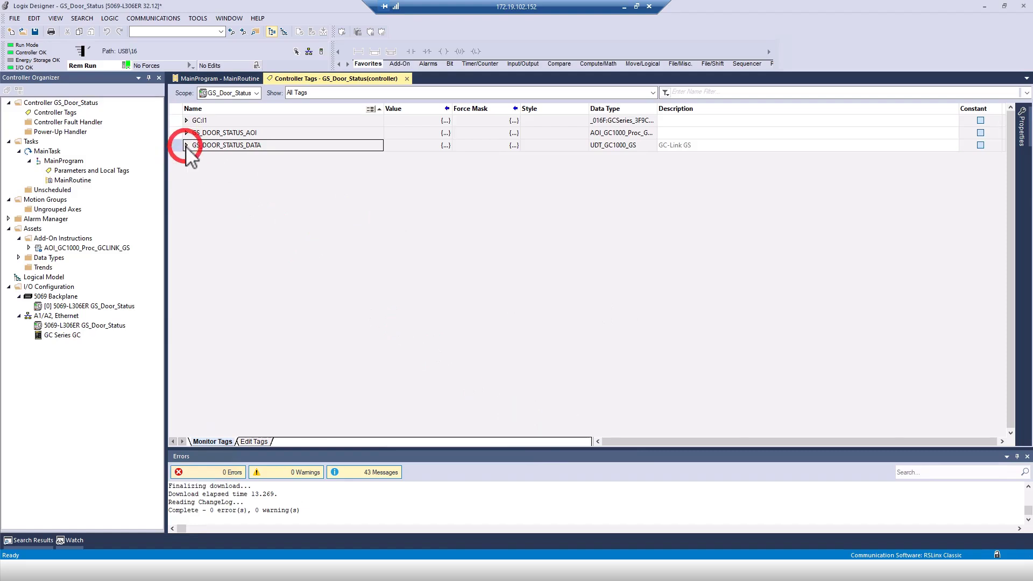
Expand GS_DOOR_STATUS_DATA, GS_Info, and GS_Info[0] through [2] to view live door and lock states.
left_click(186, 146)
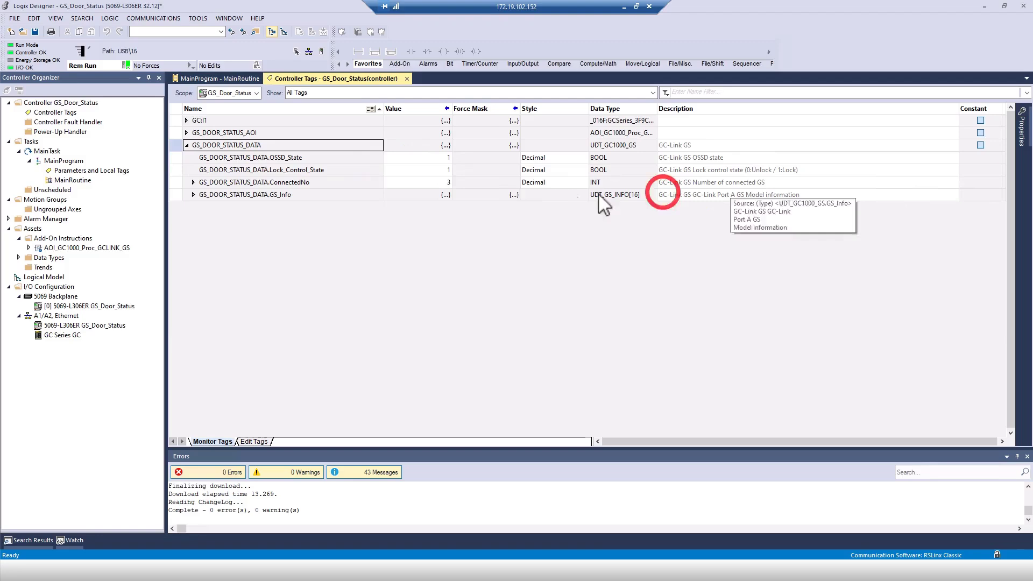
left_click(192, 183)
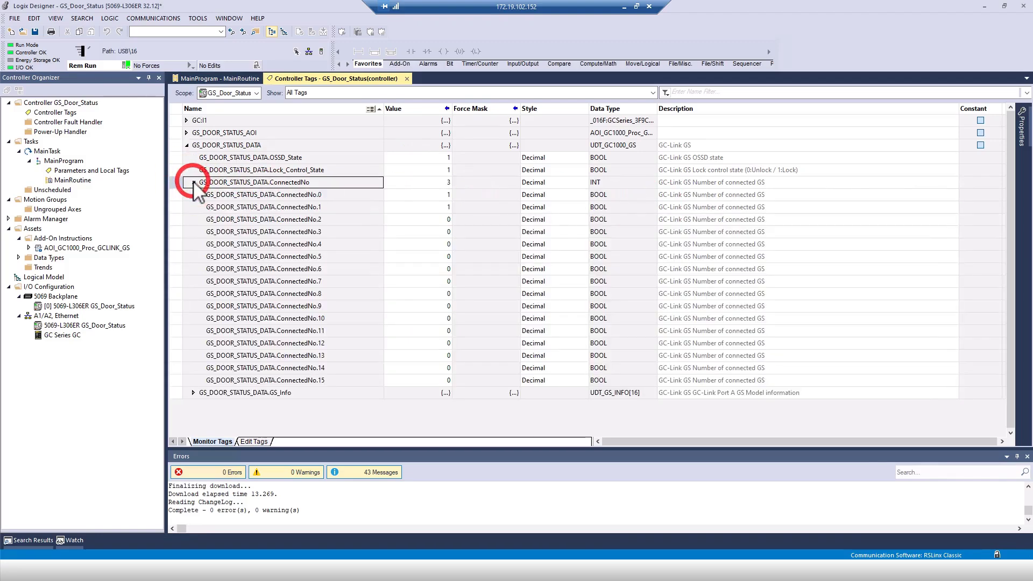
left_click(193, 183)
left_click(193, 195)
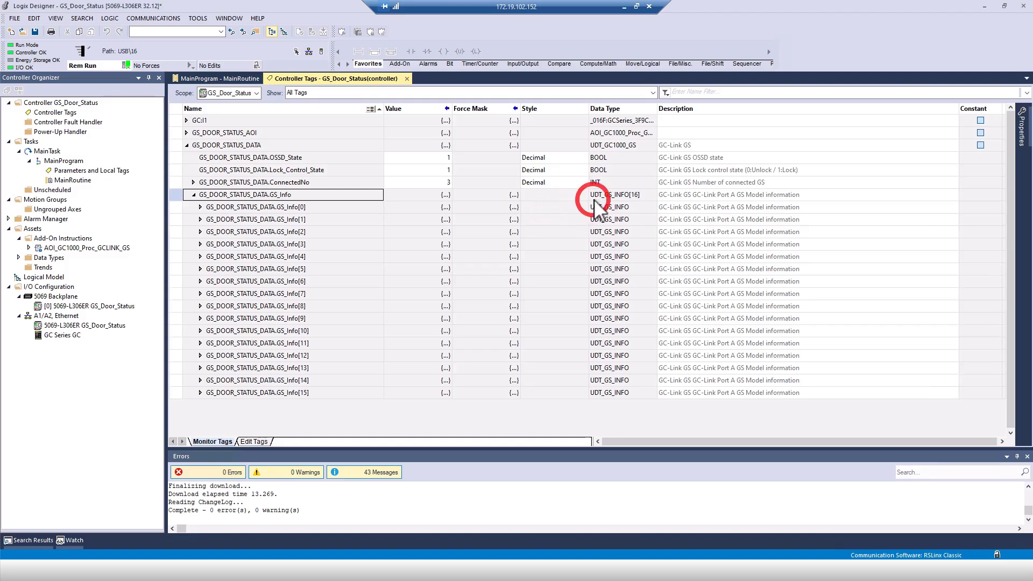
left_click(200, 207)
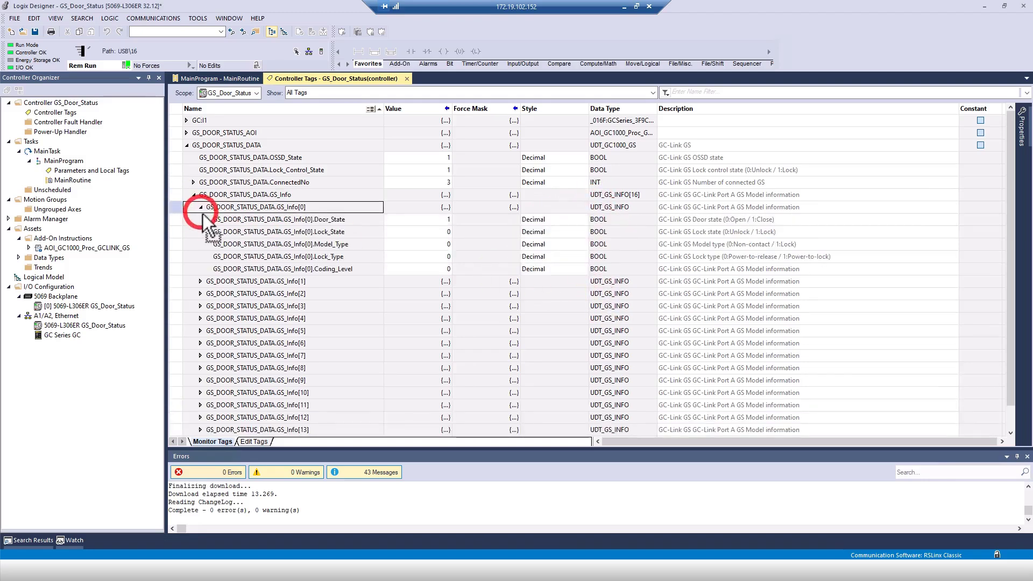
left_click(200, 282)
left_click(200, 355)
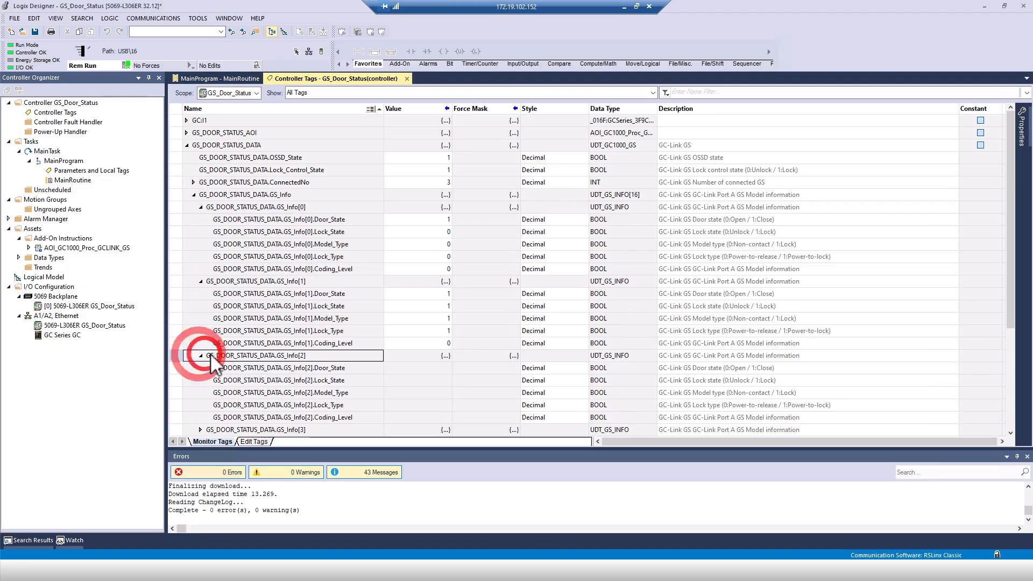